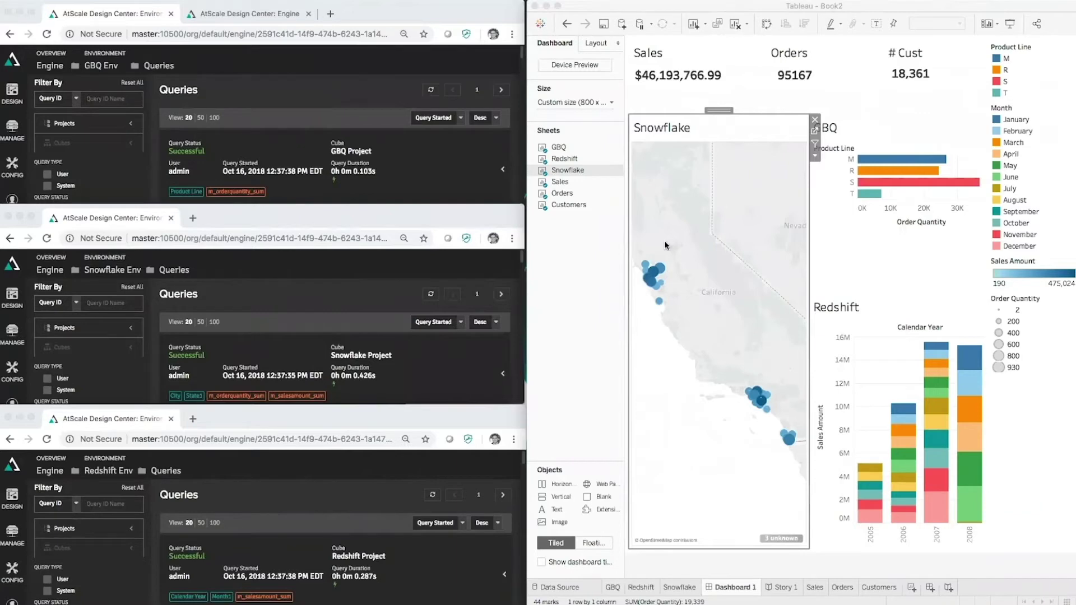
click(1036, 547)
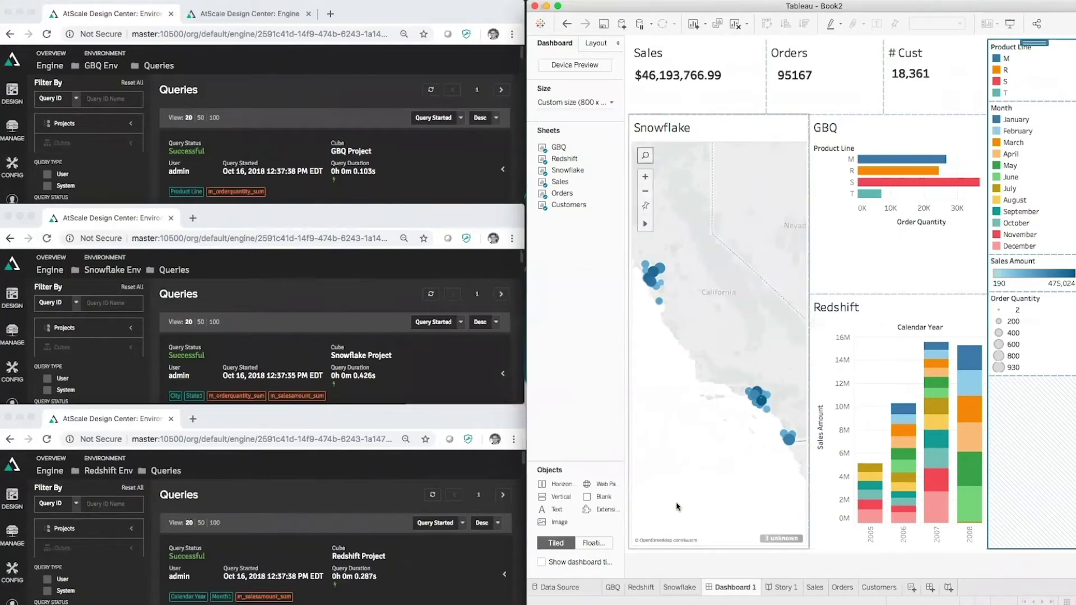
- Refresh the GBQ, Redshift and Snowflake Project data sources from their worksheets, ending on the Snowflake map
click(612, 588)
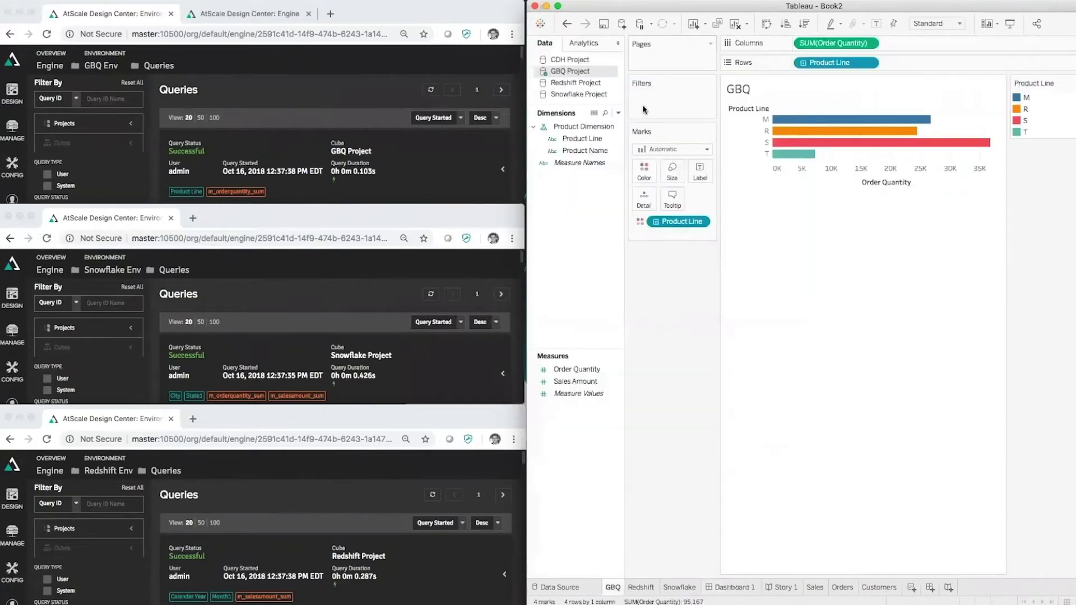
right_click(575, 72)
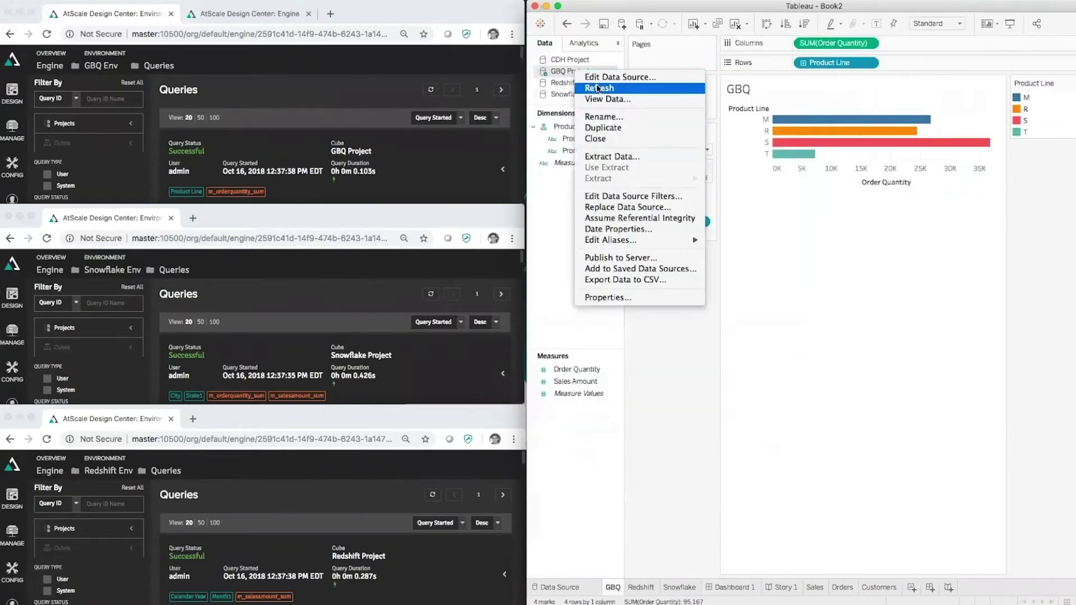
click(616, 220)
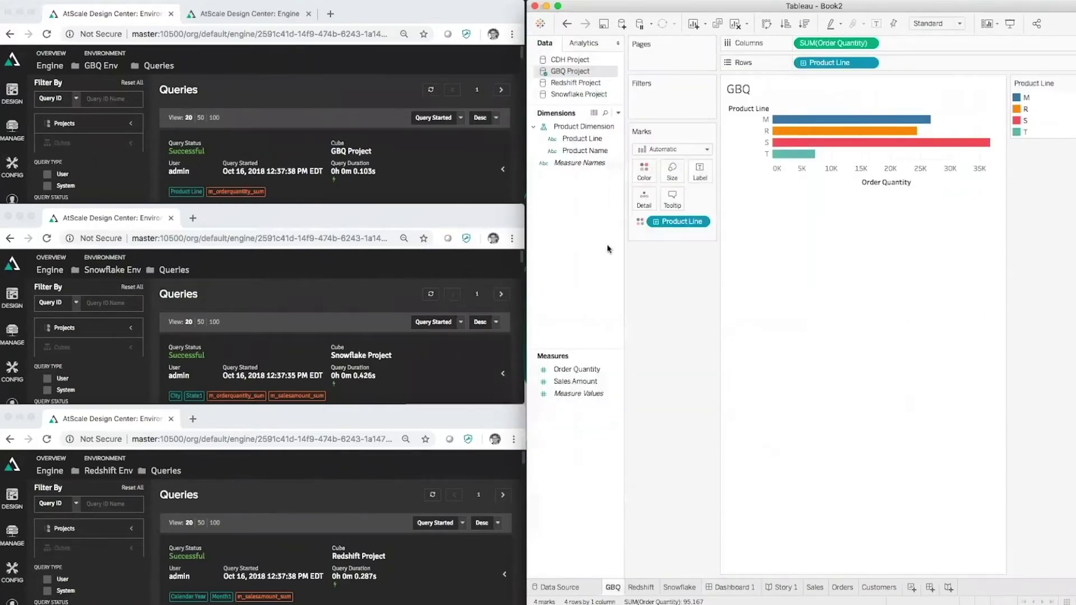
click(650, 592)
right_click(585, 86)
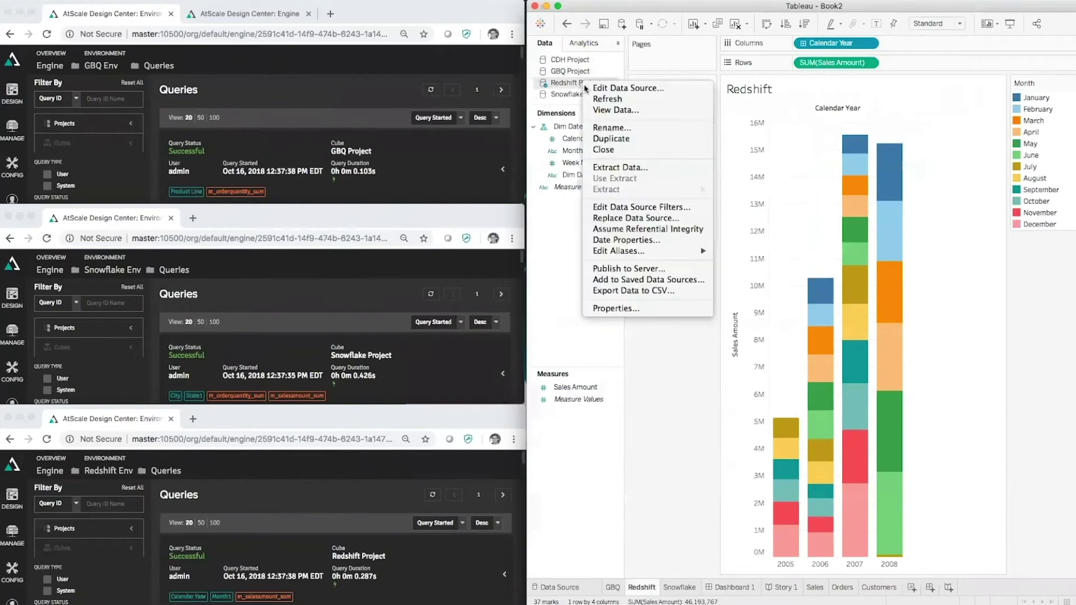
click(606, 100)
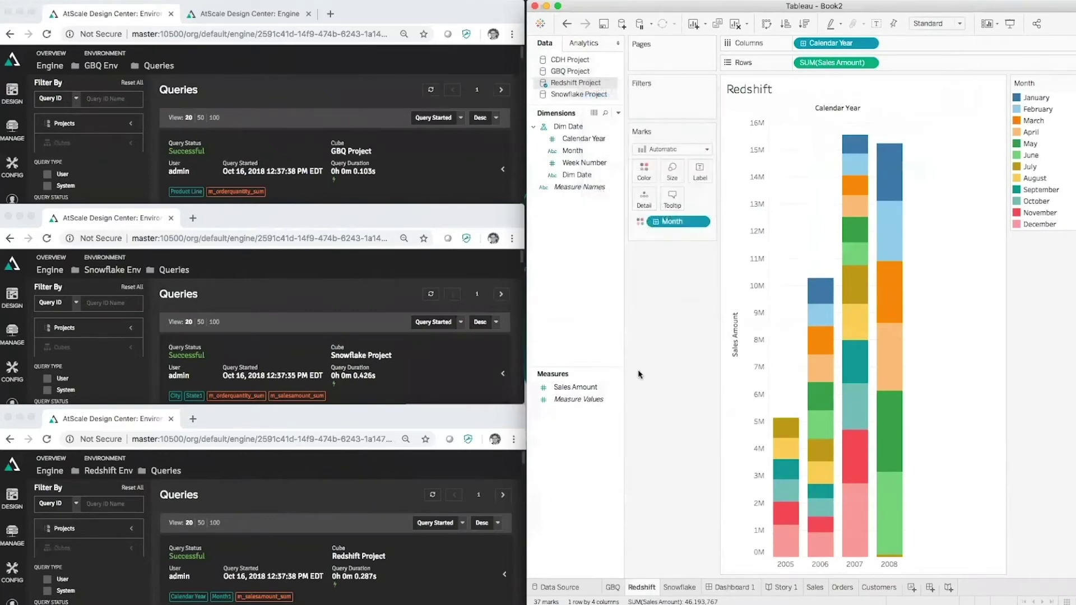
click(679, 589)
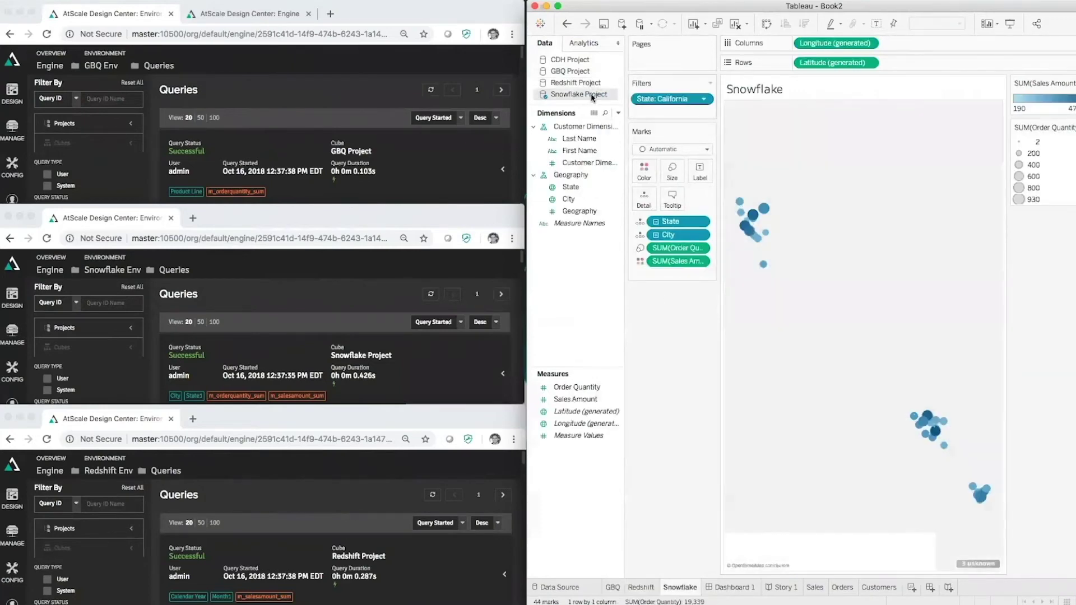
right_click(581, 97)
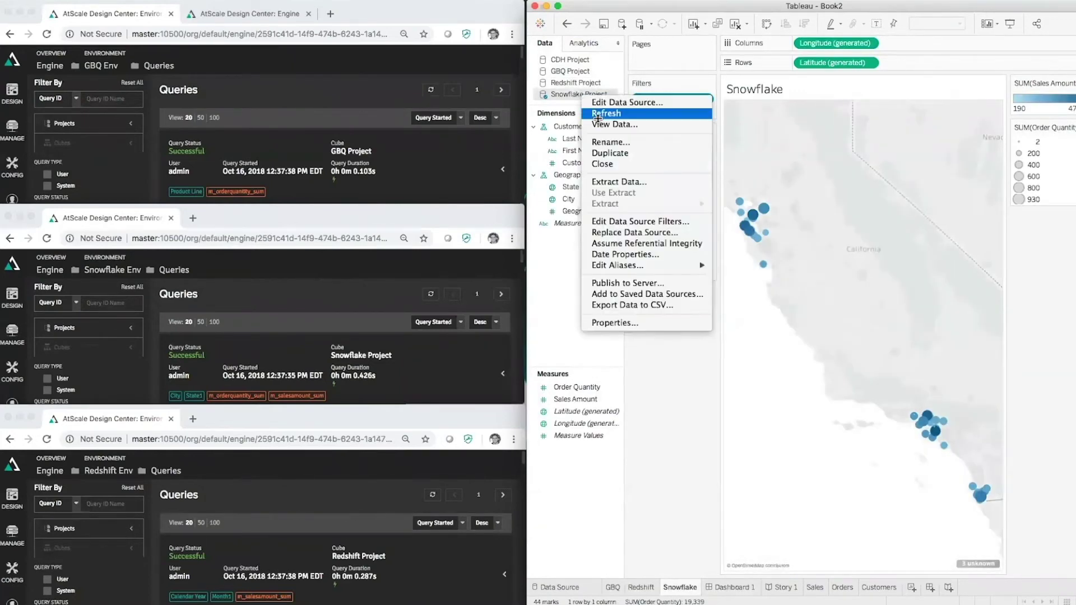
click(597, 118)
click(389, 88)
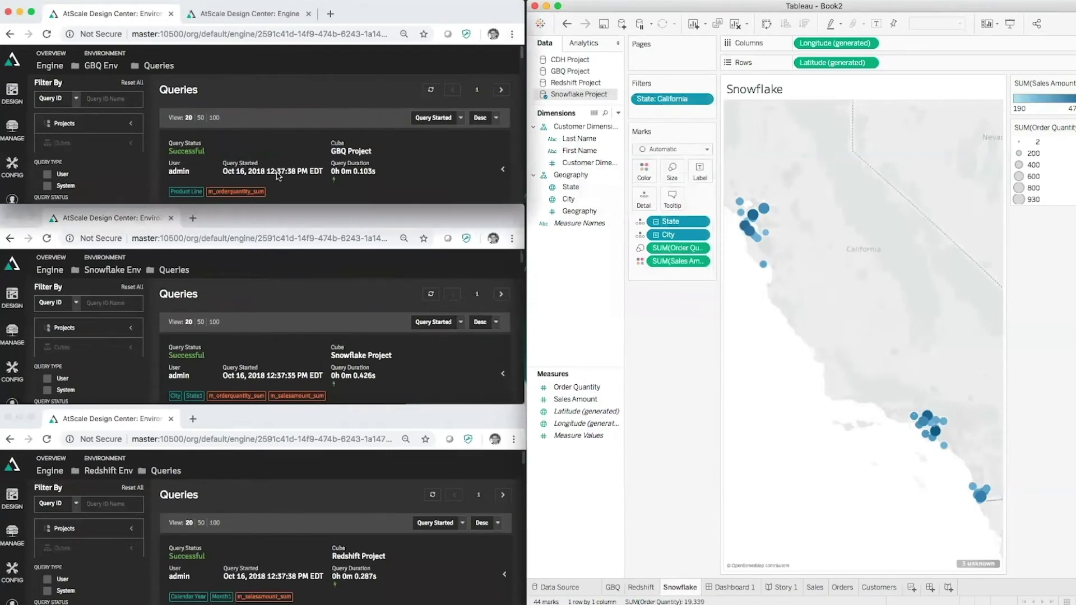
- Reload the GBQ, Snowflake and Redshift query lists to show the new 3:12 PM queries
click(430, 91)
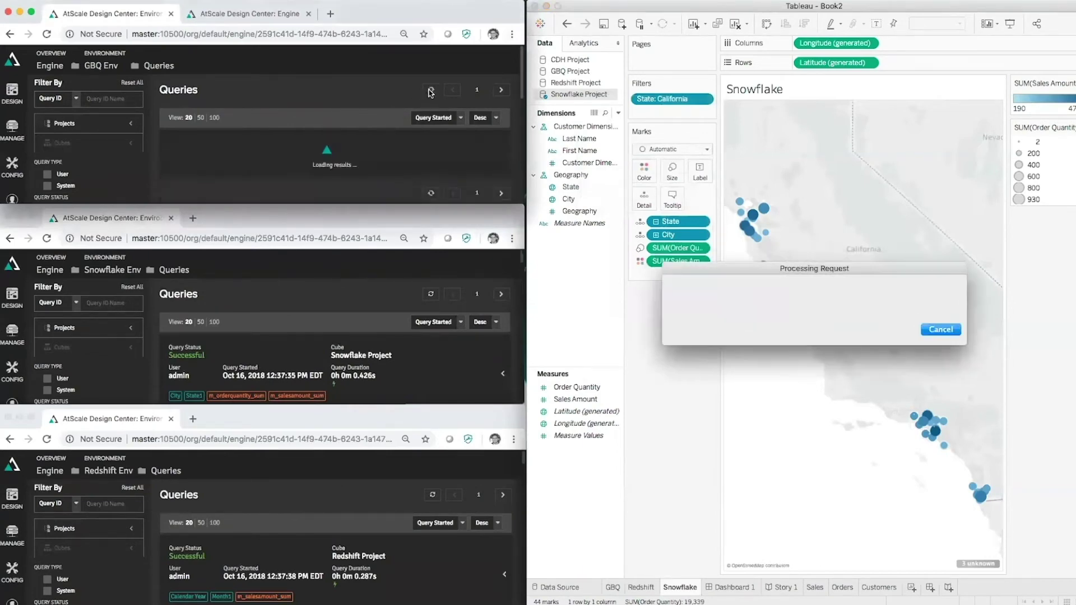
click(431, 297)
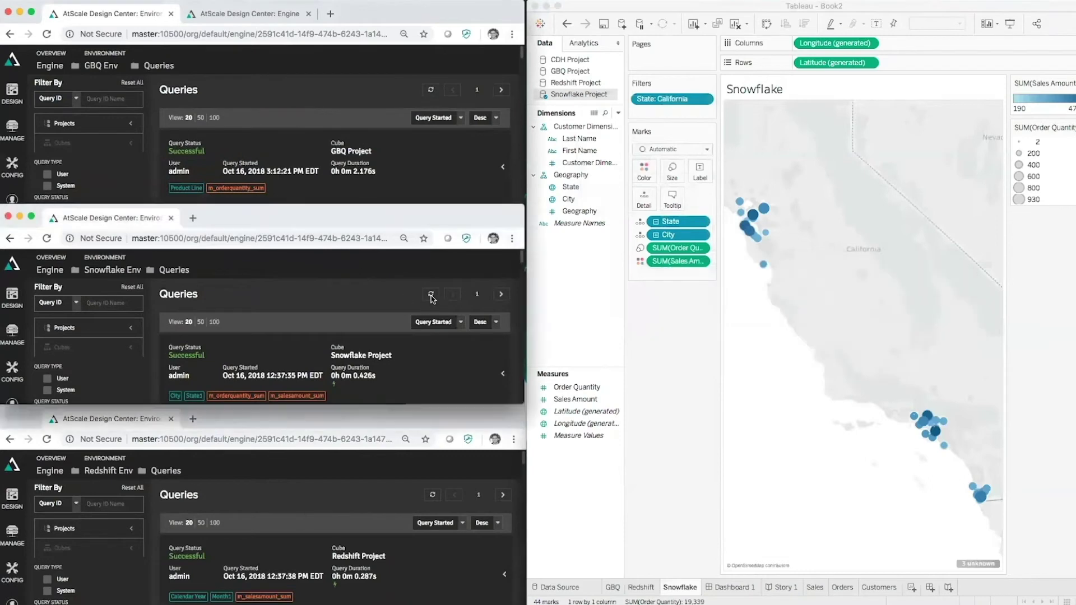
click(431, 297)
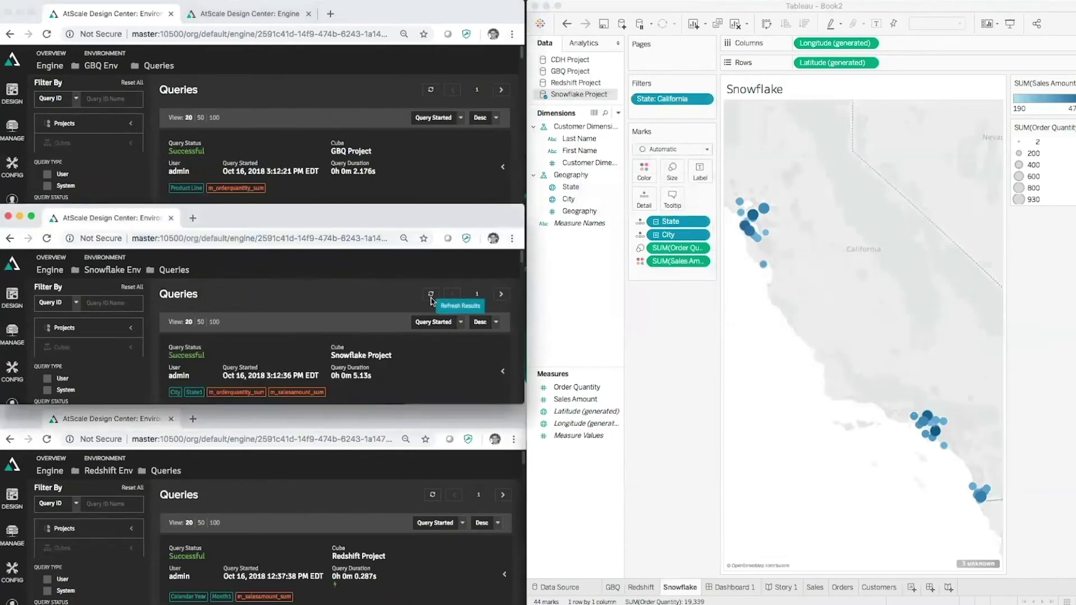
click(434, 495)
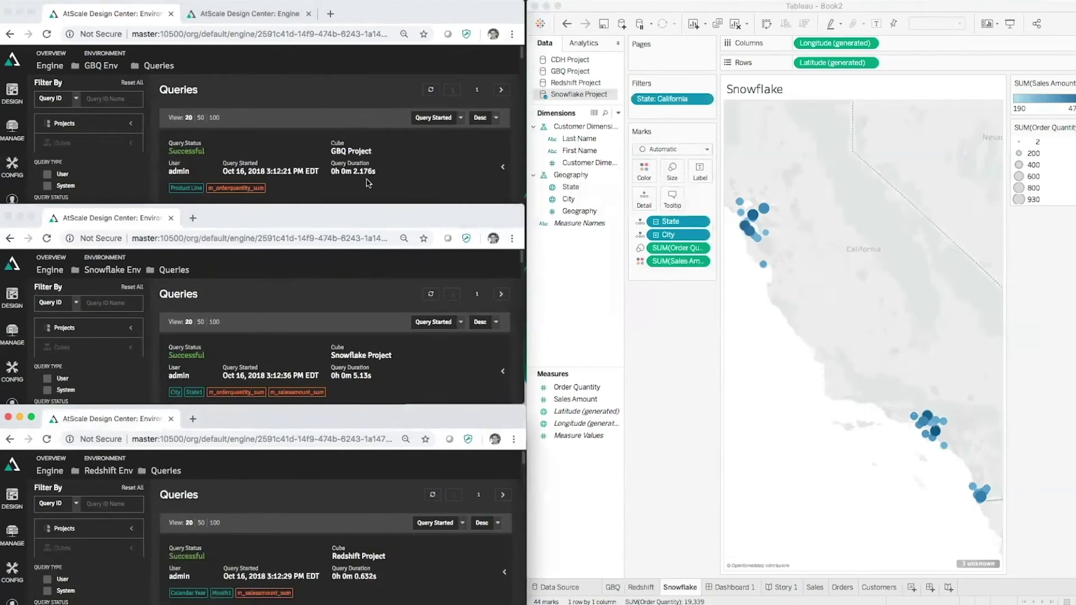
click(503, 168)
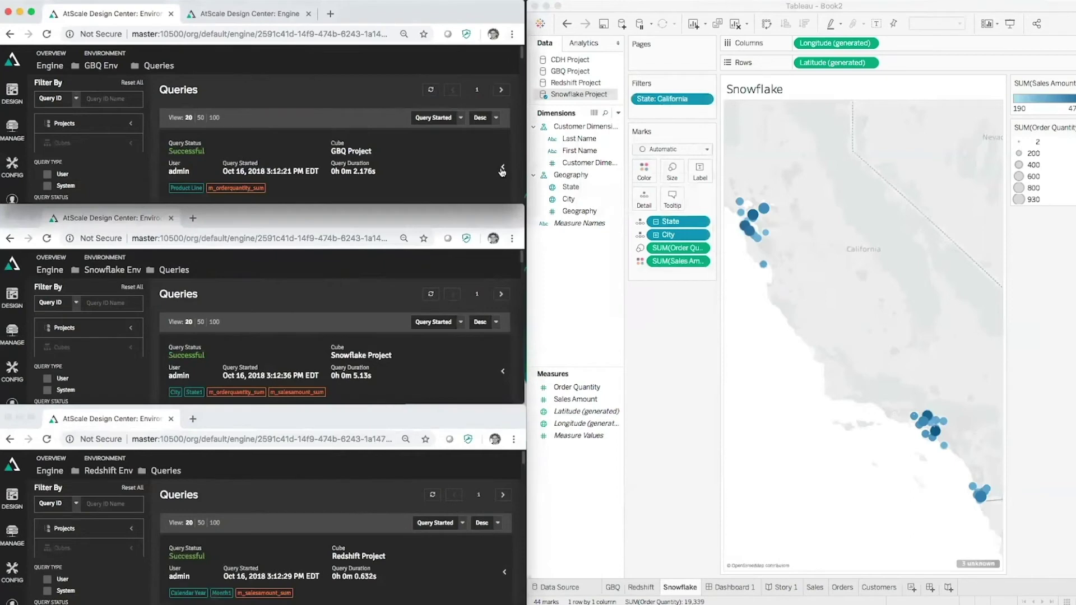
- Expand the latest GBQ query to read its inbound and outbound BigQuery SQL, then show Tableau's Dashboard 1
click(496, 172)
scroll(494, 172, down, 3)
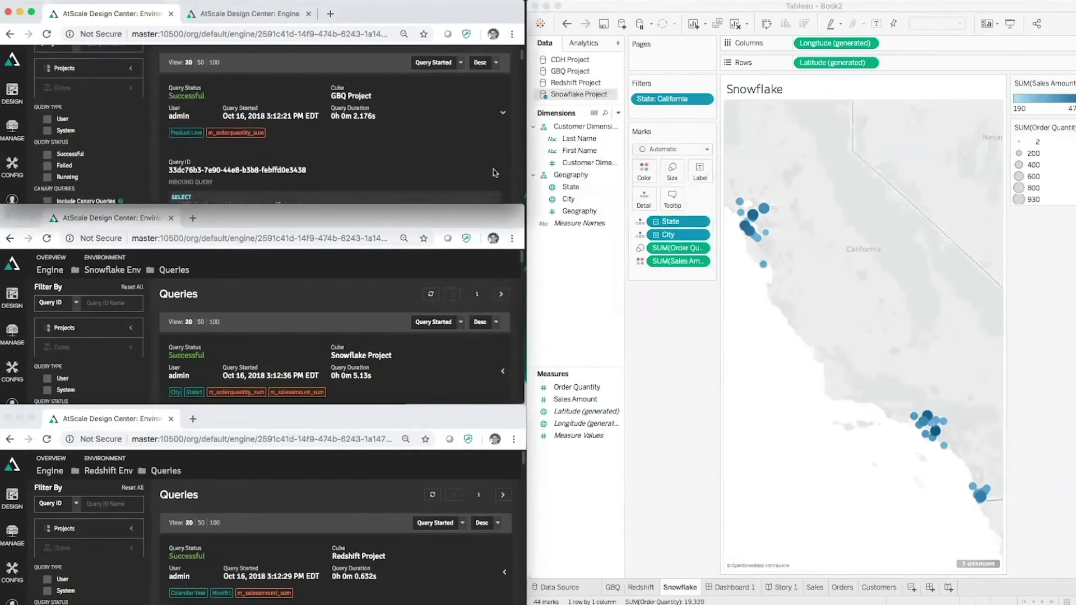
scroll(482, 173, down, 4)
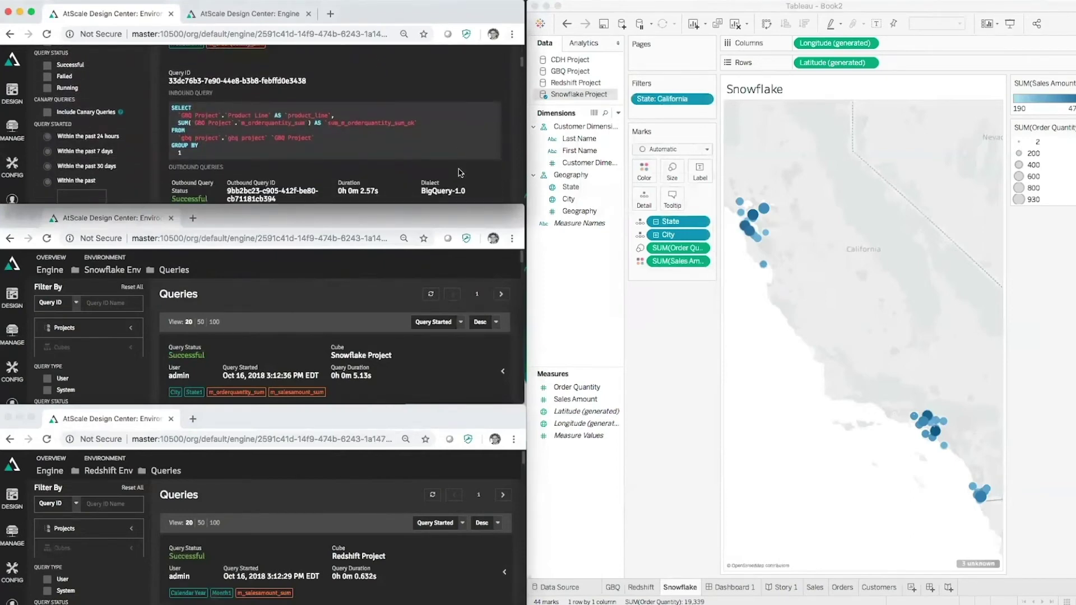
scroll(458, 172, down, 1)
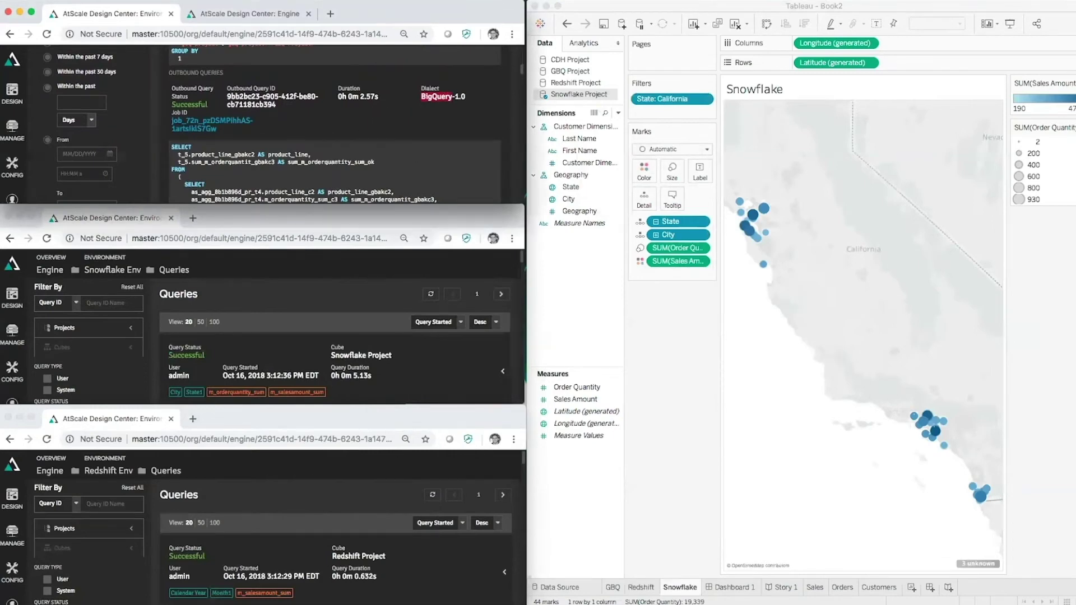
click(733, 588)
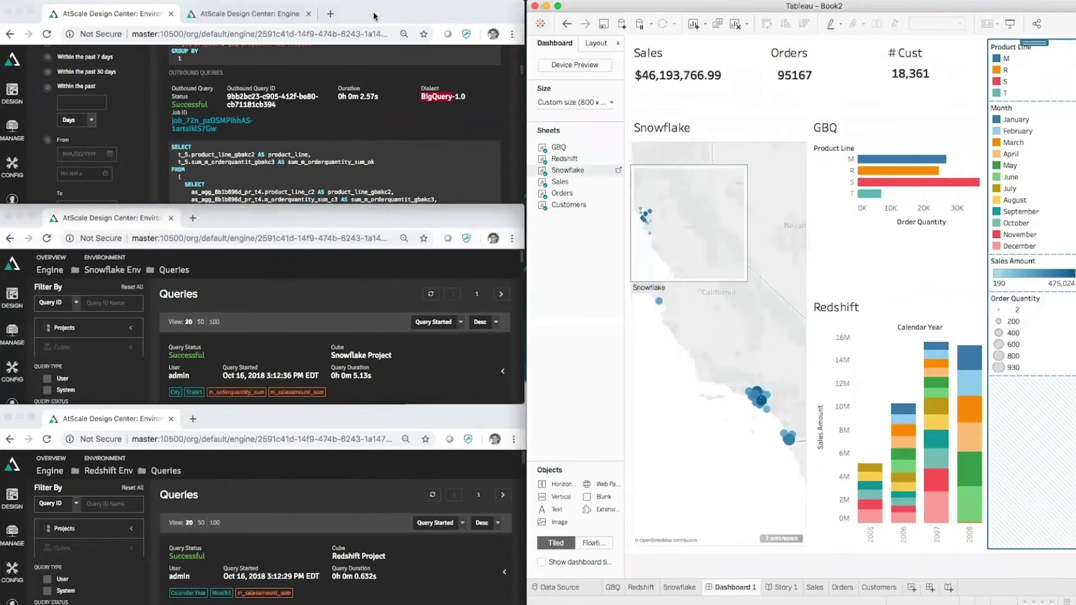
- Show the Engine overview enlarged at 100% zoom, then open the Google Big Query warehouse
click(262, 11)
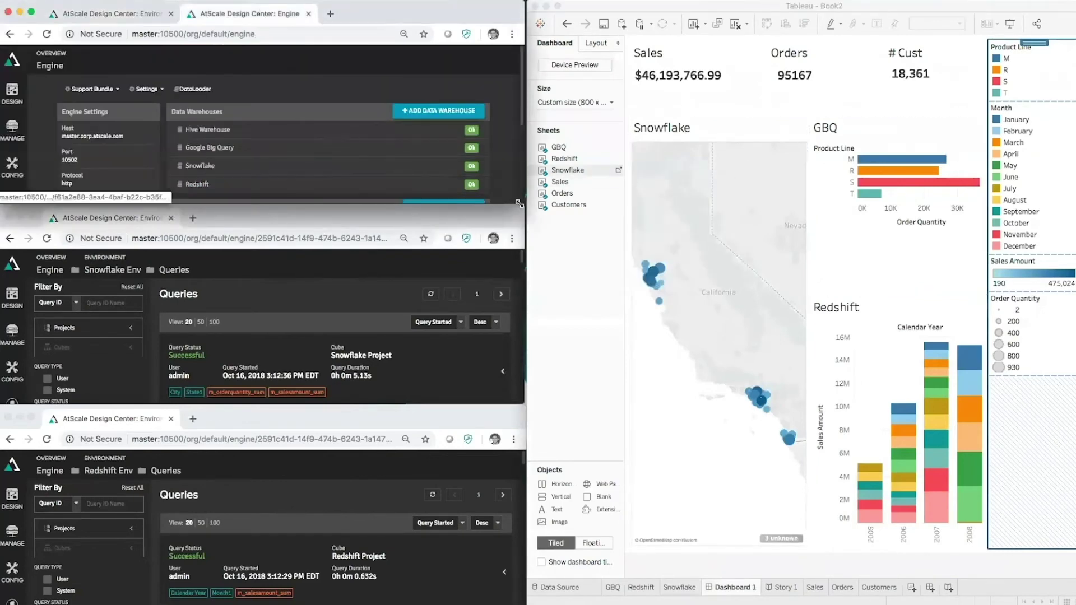
drag(522, 203, 1075, 604)
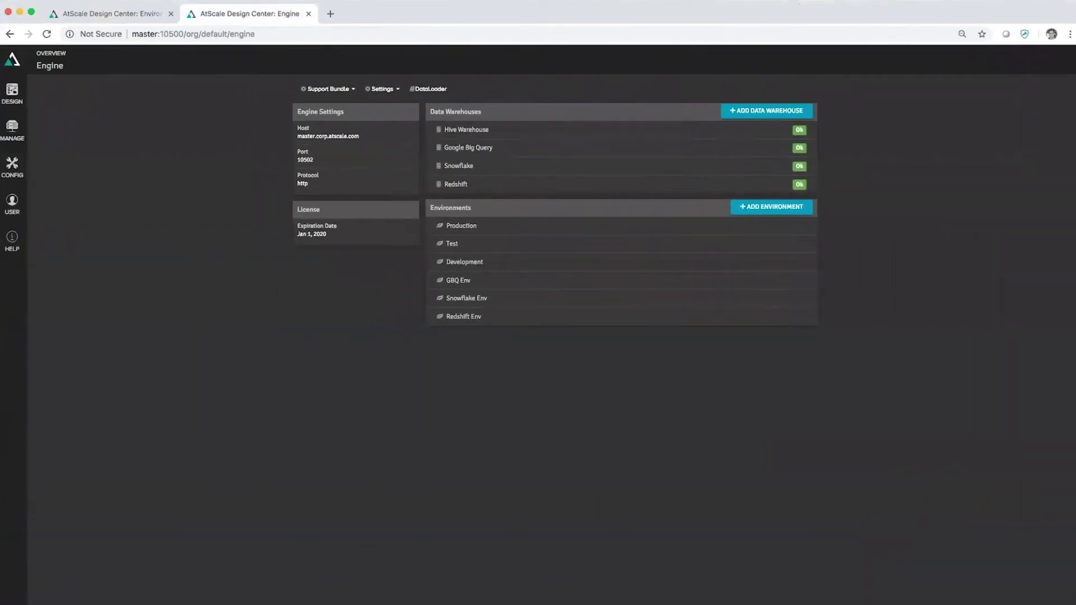
key(super+0)
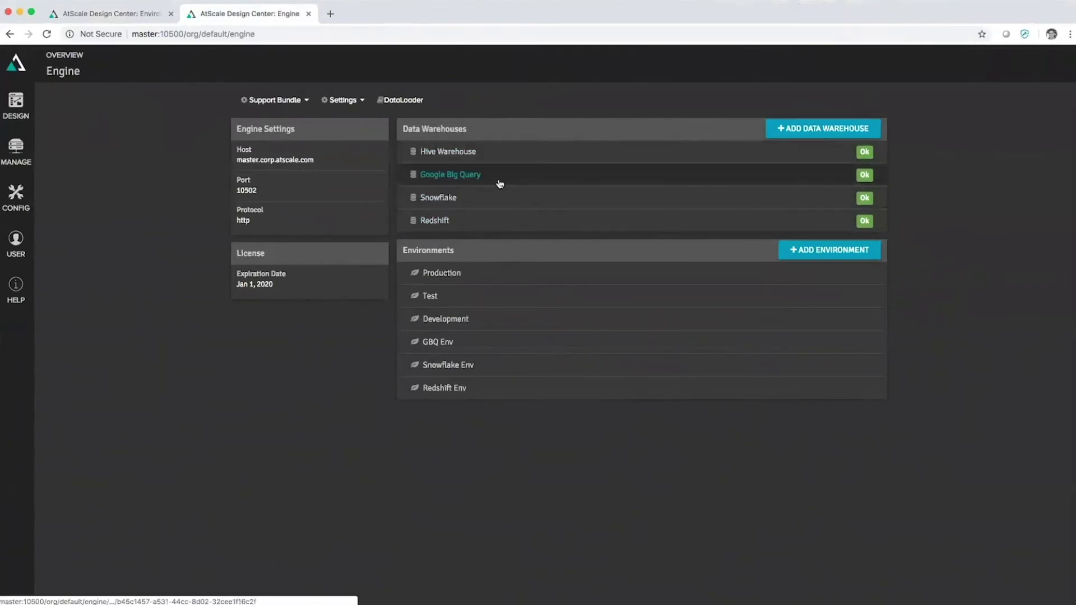
click(460, 177)
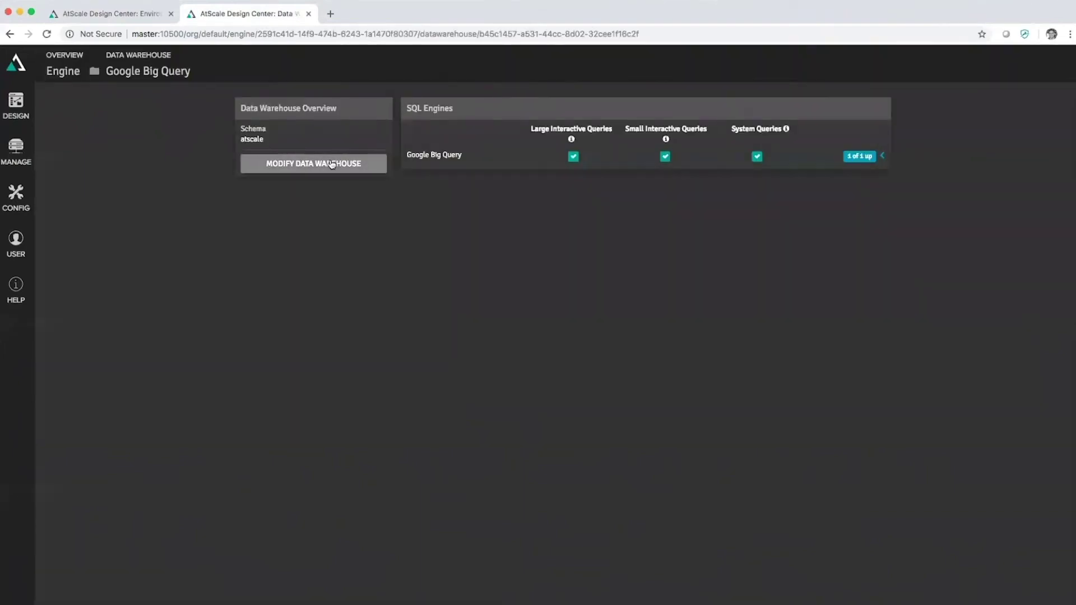
- Review Google Big Query's connection settings, cancel without changes, and return to the Engine overview
click(332, 163)
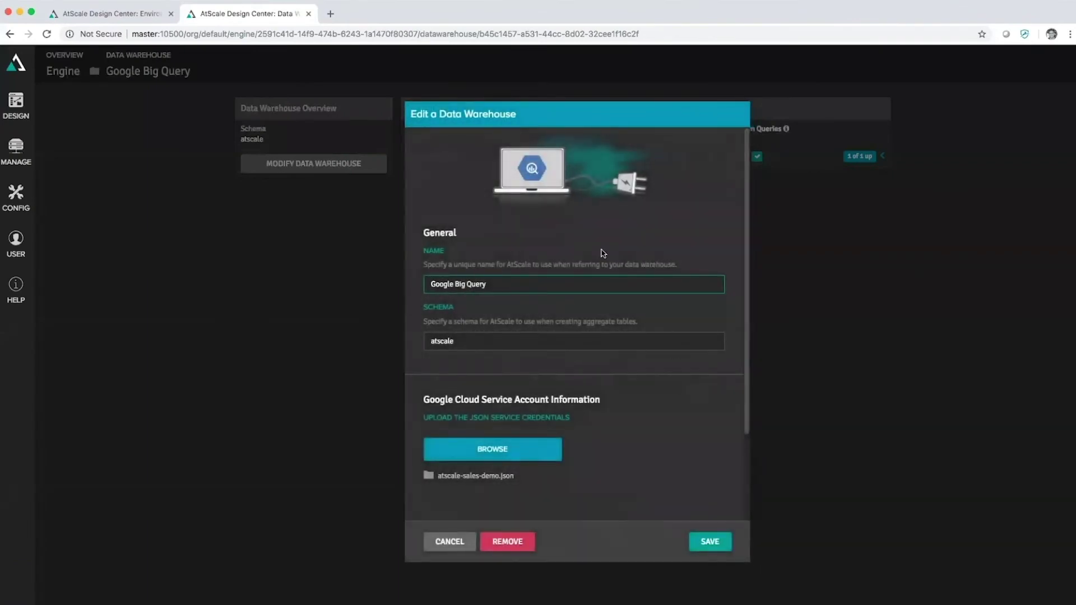
scroll(575, 318, down, 1)
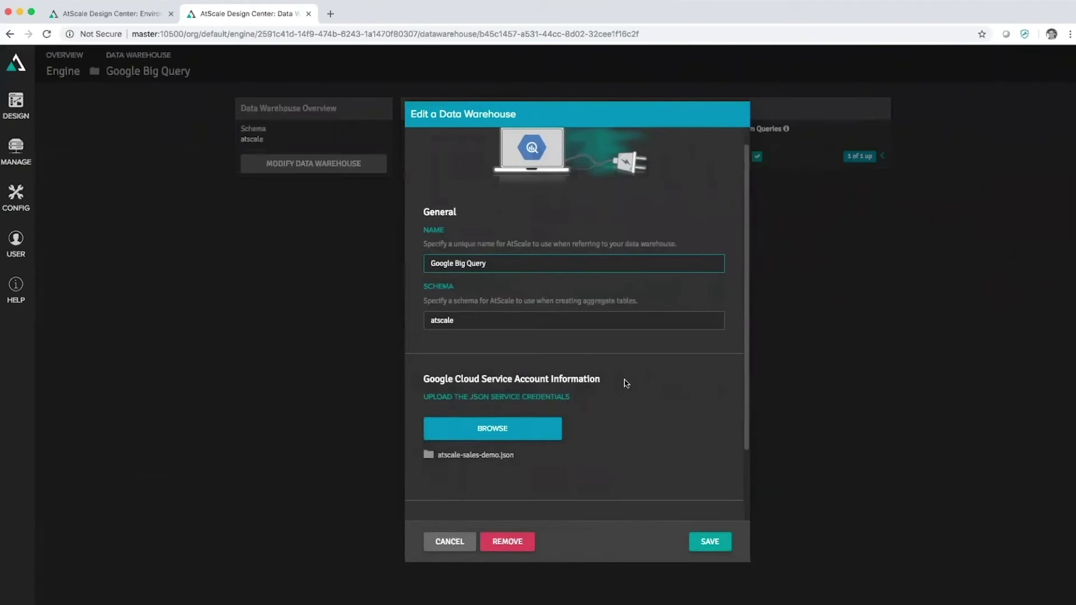
scroll(661, 435, down, 3)
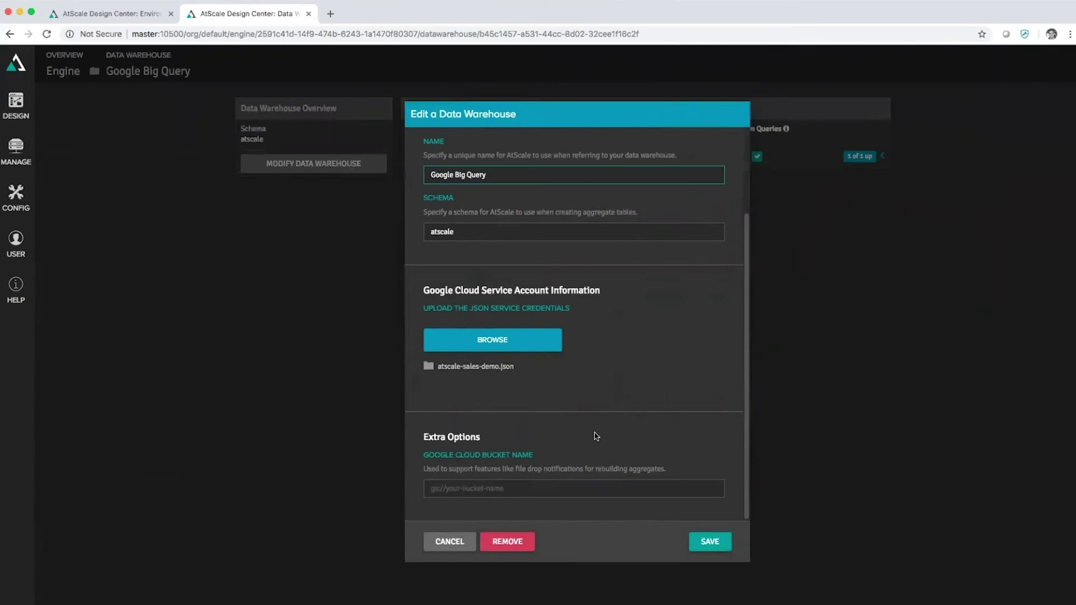
click(450, 541)
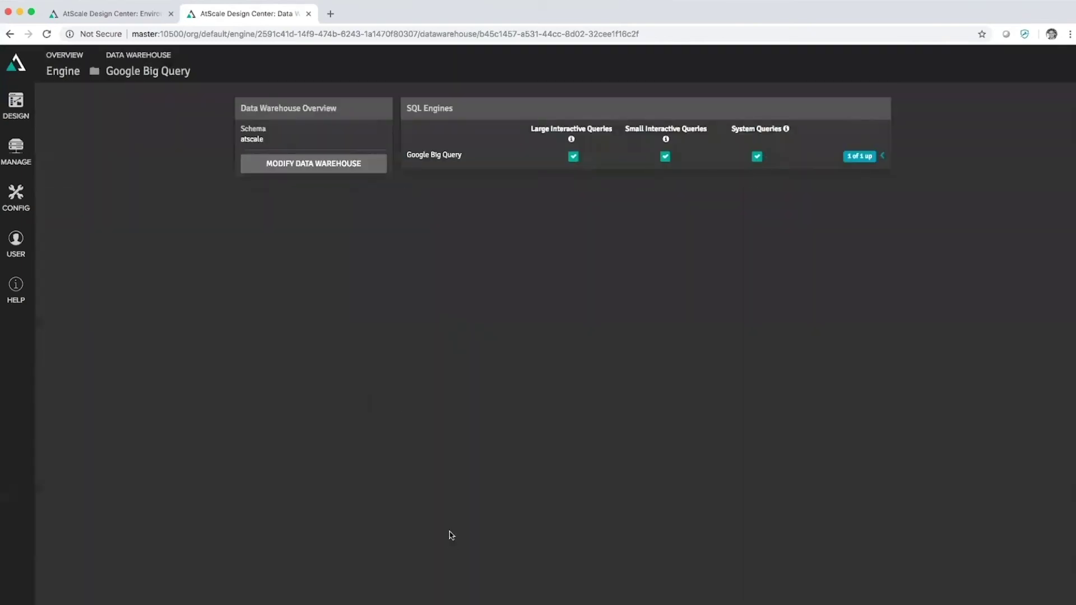
click(9, 34)
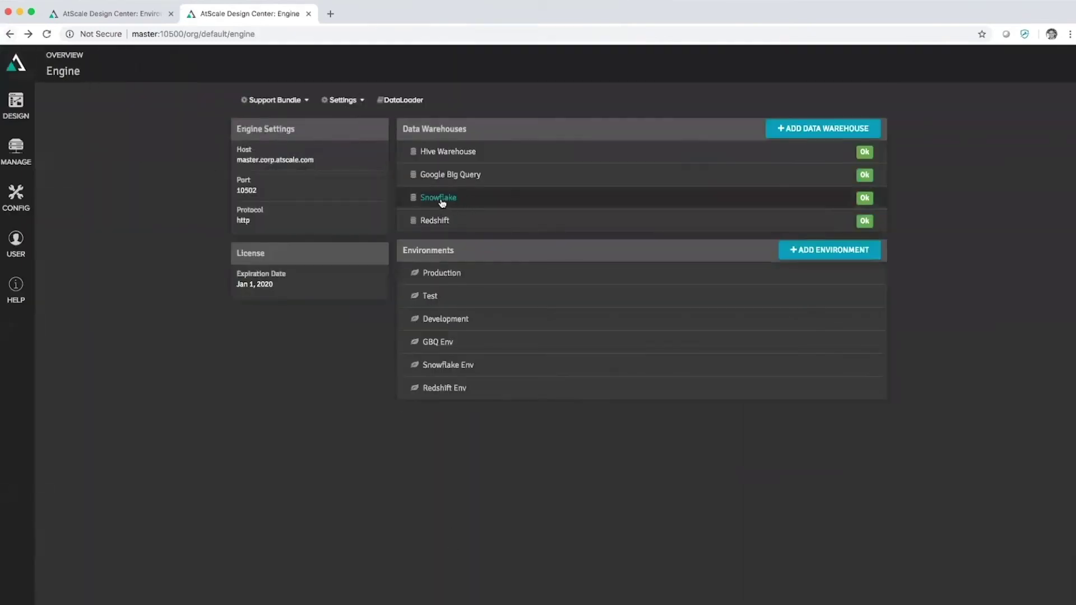
- Open the Snowflake warehouse's connection settings, review them, and cancel without changes
click(441, 200)
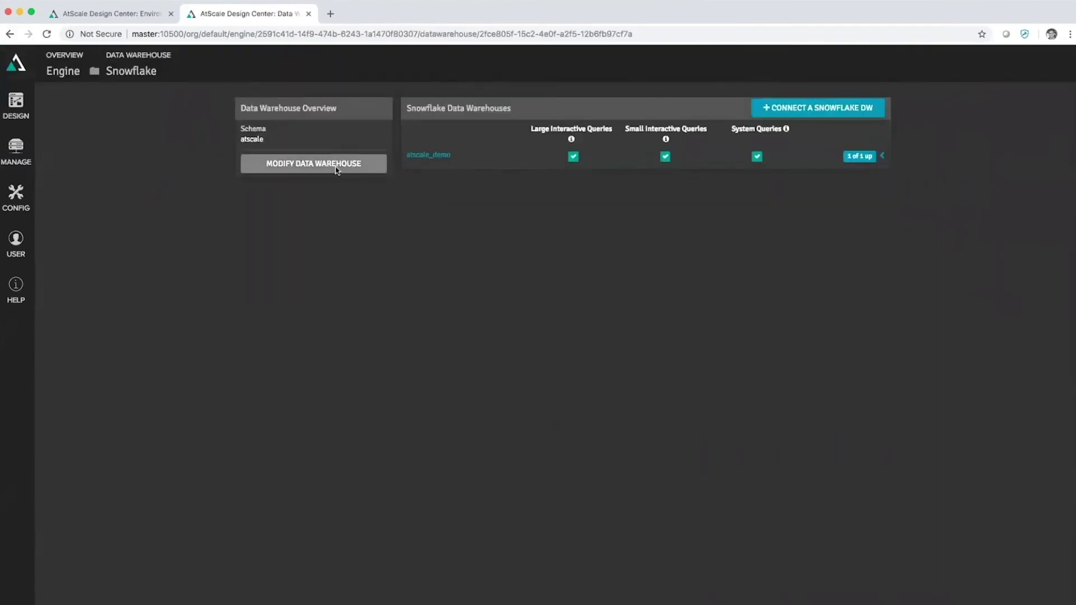
click(337, 164)
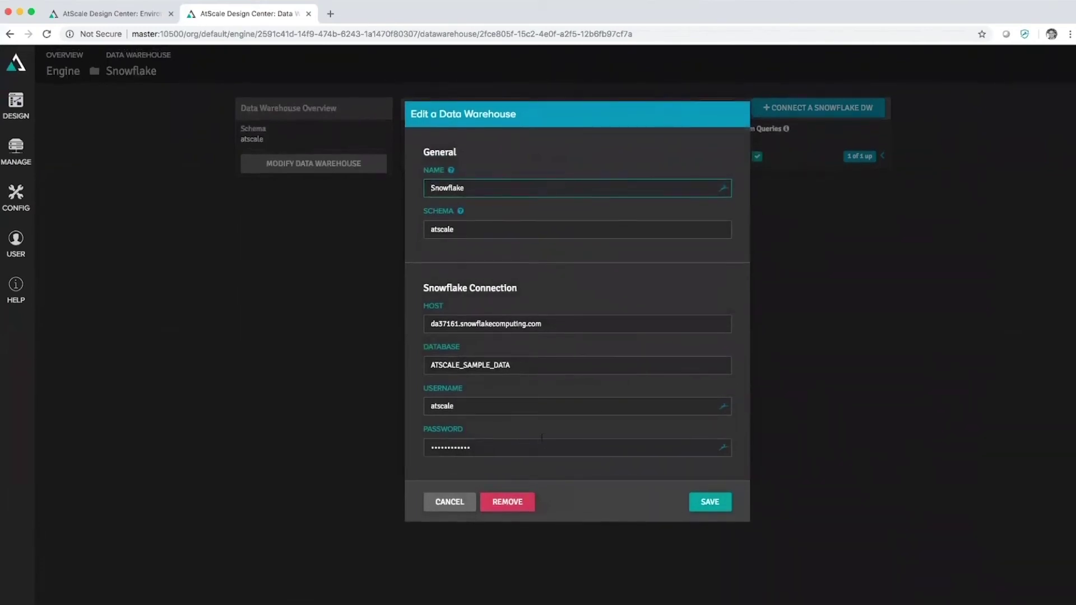
click(447, 504)
scroll(204, 286, left, 5)
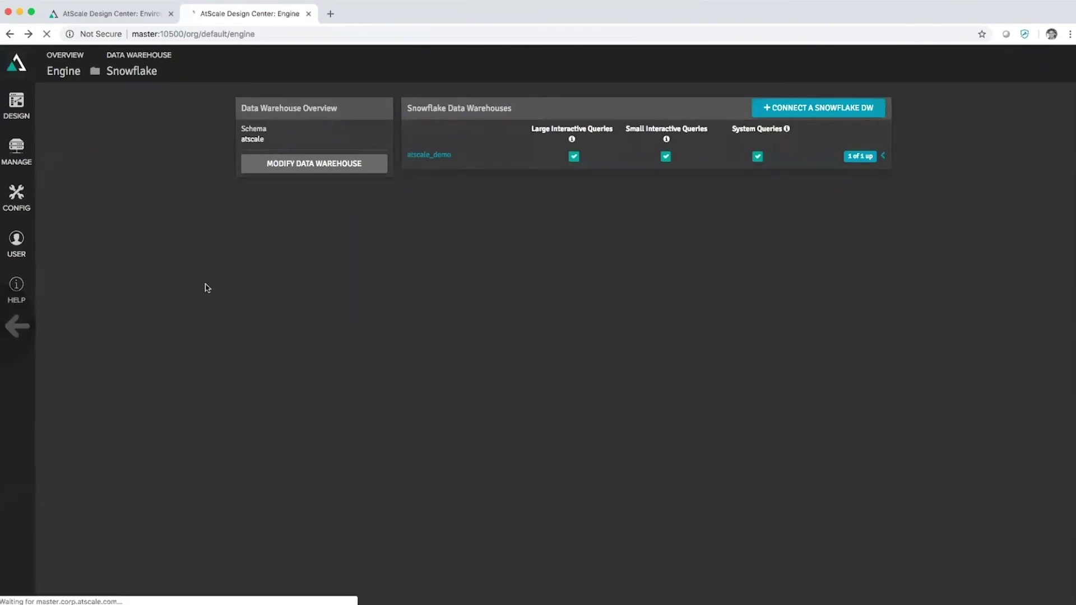
- Review Redshift's connection settings down to the access key fields, then cancel unchanged
click(433, 222)
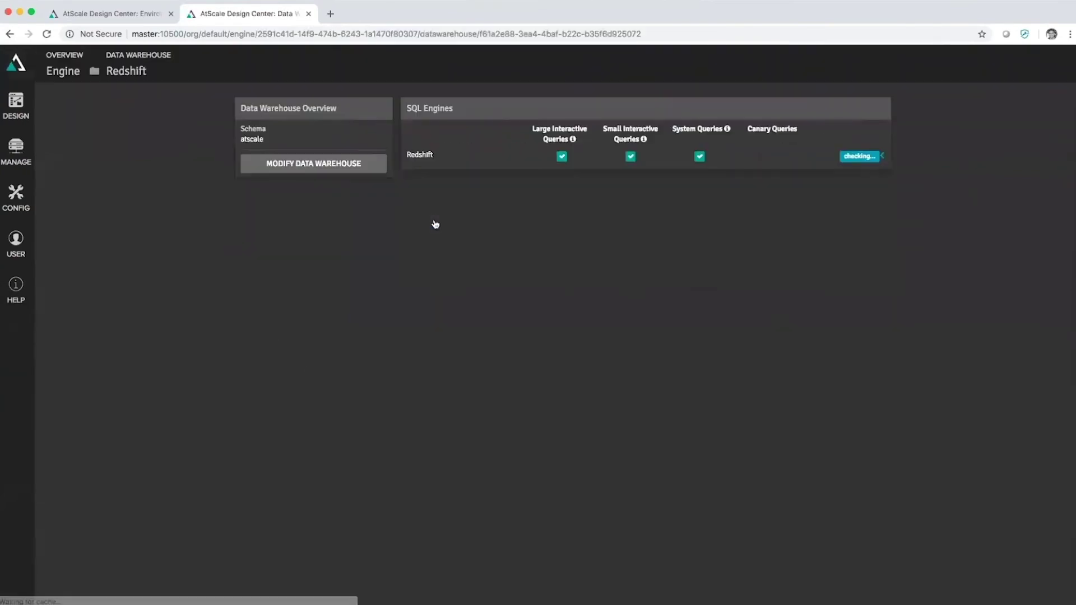
click(311, 163)
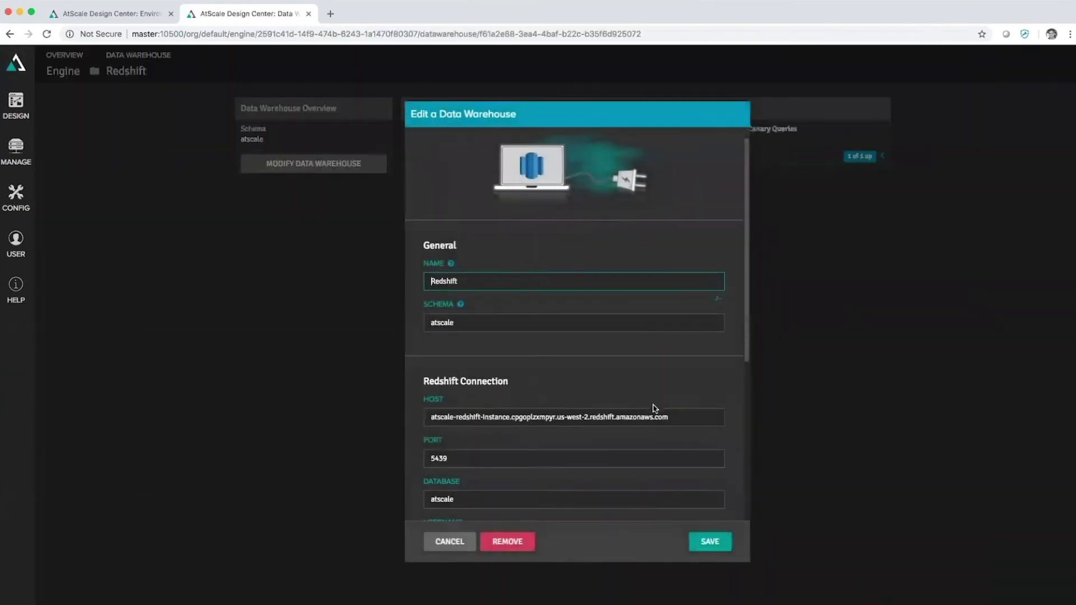
scroll(654, 410, down, 3)
scroll(654, 409, down, 3)
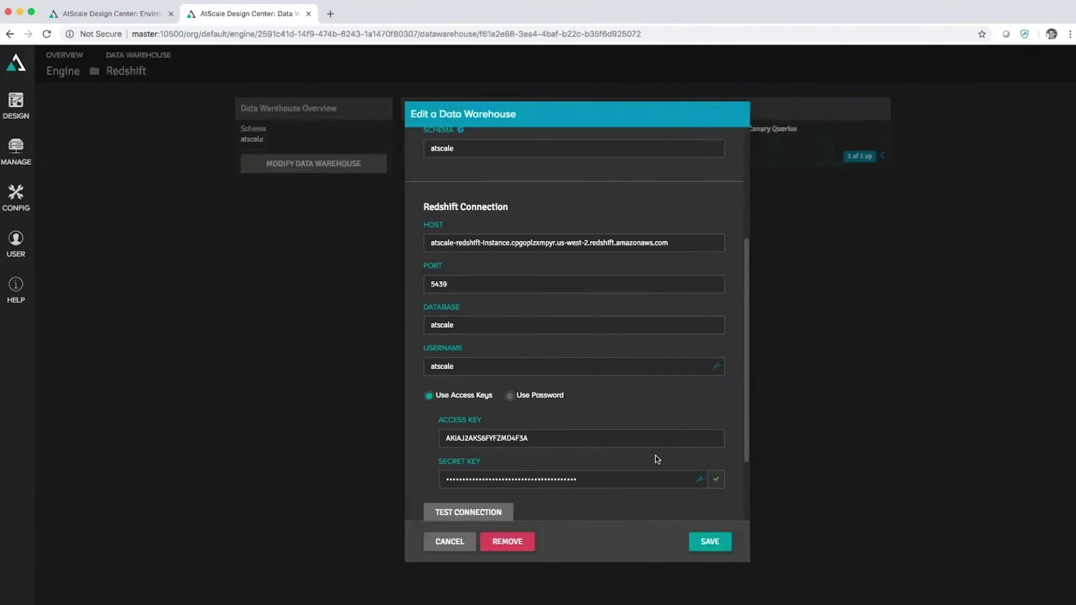
click(433, 542)
- Open the Design project list and view the cubes of GBQ Project, Sales Insights and Snowflake Project
click(25, 120)
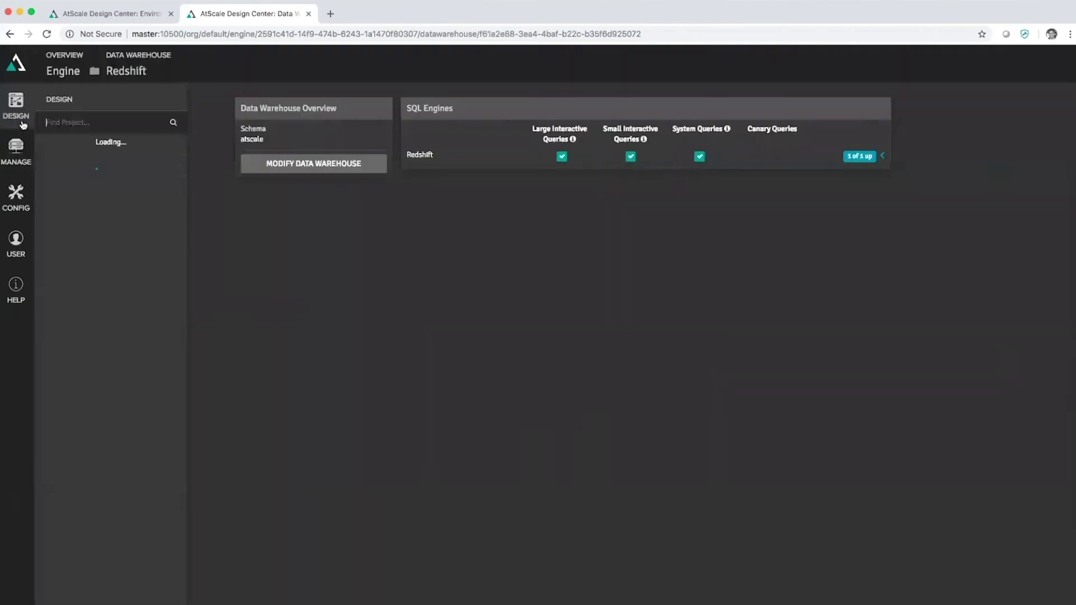
mouse_move(114, 188)
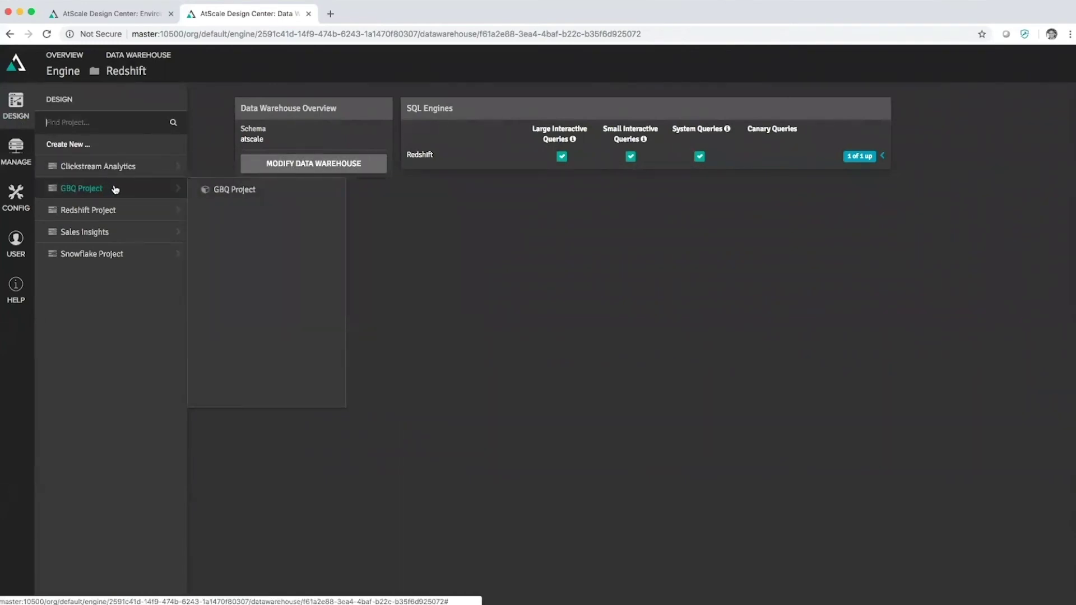
mouse_move(112, 232)
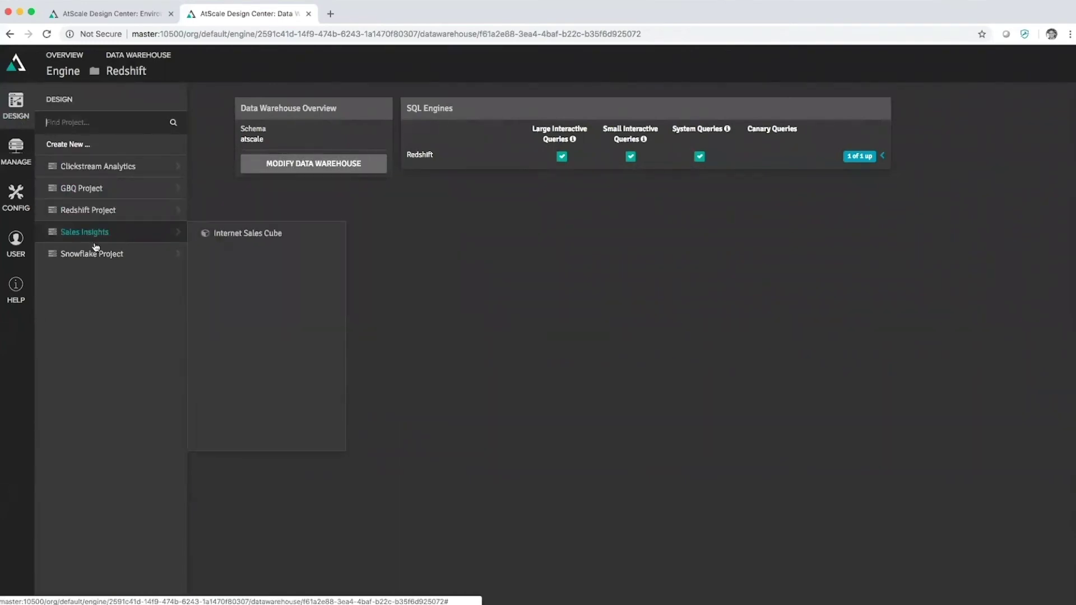
mouse_move(96, 255)
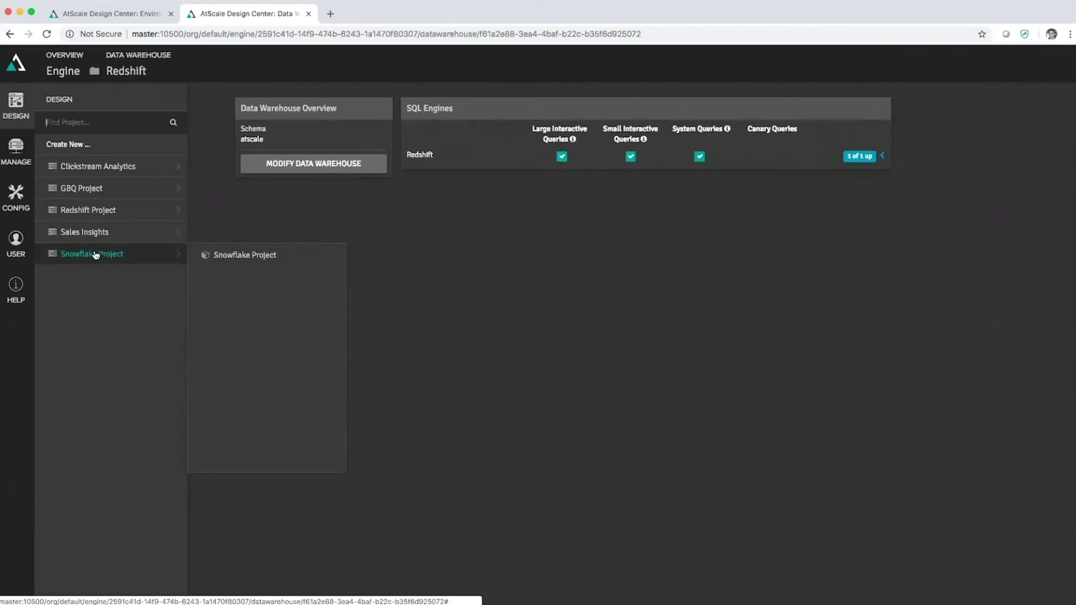
- On Tableau's Dashboard 1, select the Sales tile, Snowflake map, GBQ chart and Redshift yearly chart
key(super+Tab)
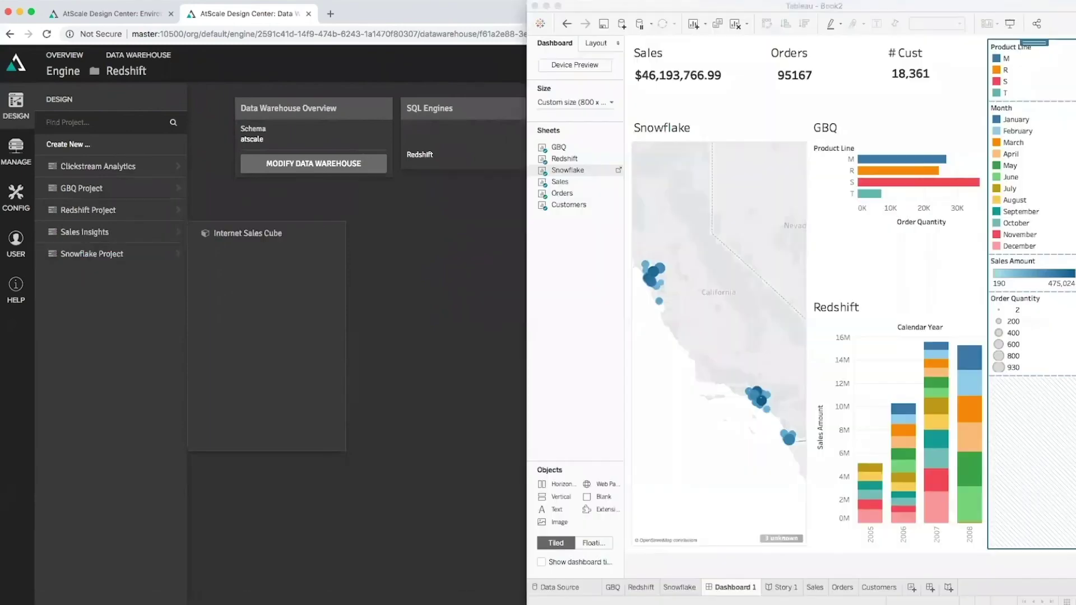
click(807, 95)
click(744, 96)
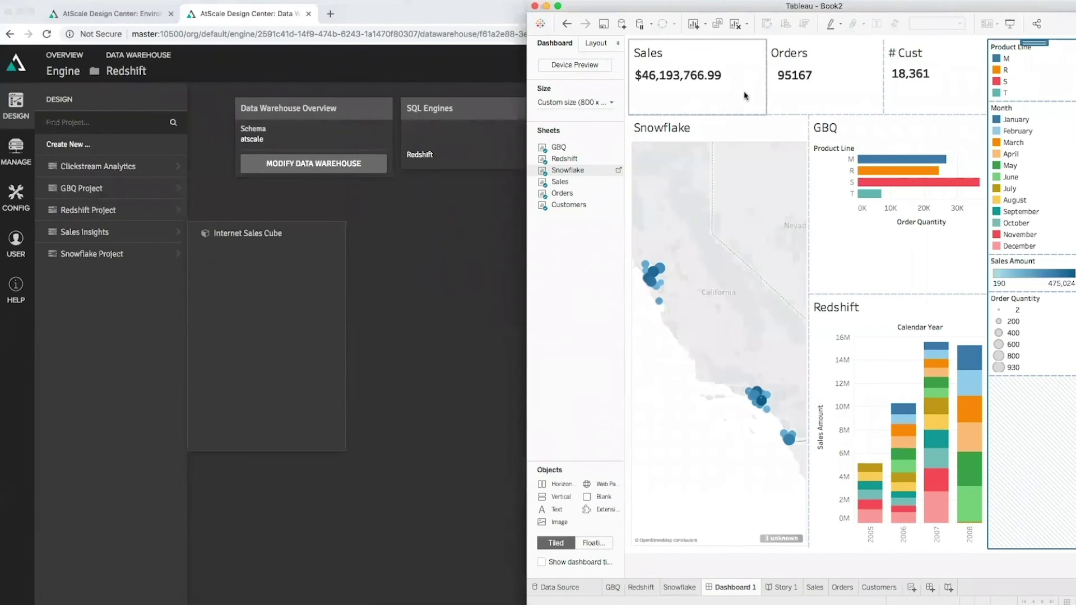
click(704, 127)
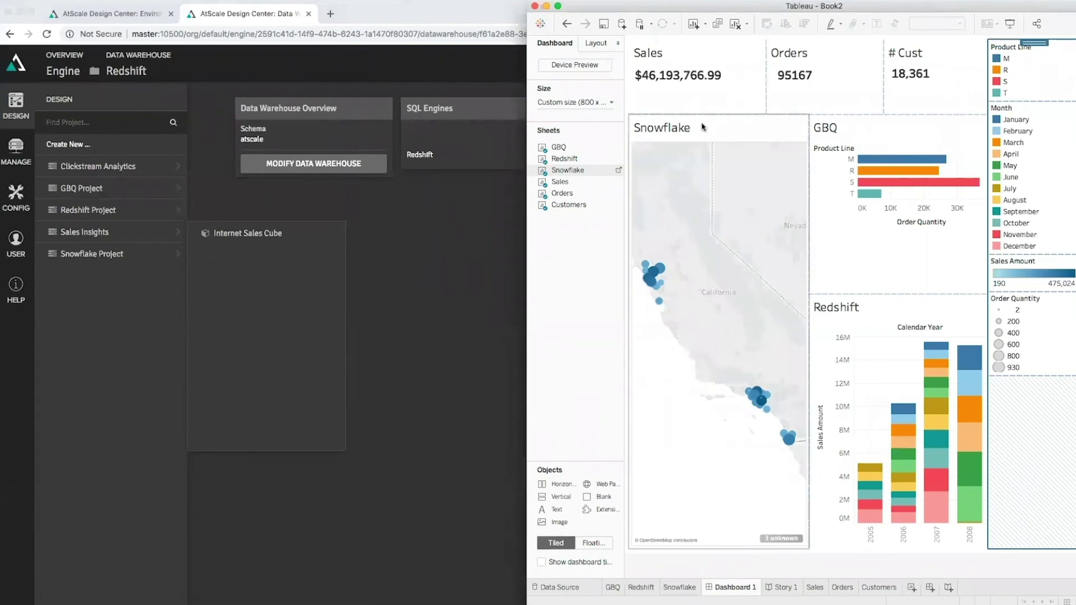
click(865, 124)
click(894, 303)
mouse_move(785, 454)
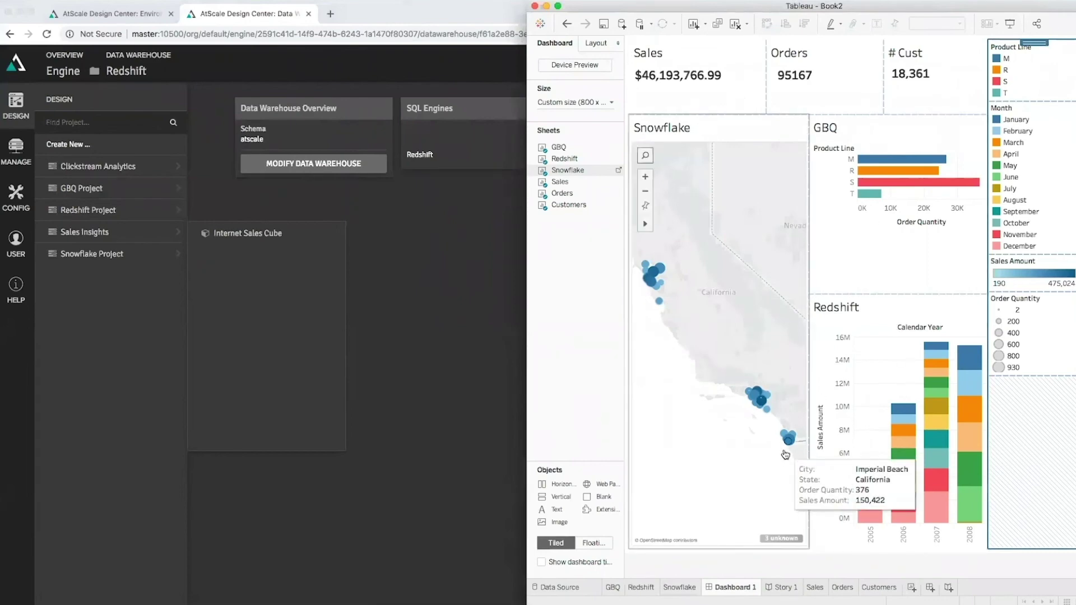